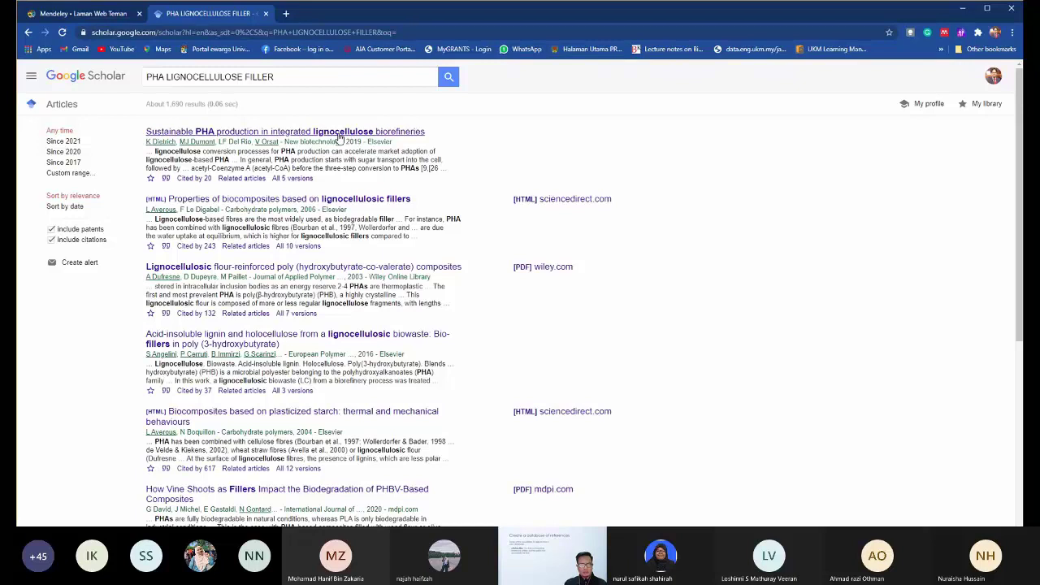
Open the article "Sustainable PHA production in integrated lignocellulose biorefineries" from the search results and look over its page.
left_click(340, 135)
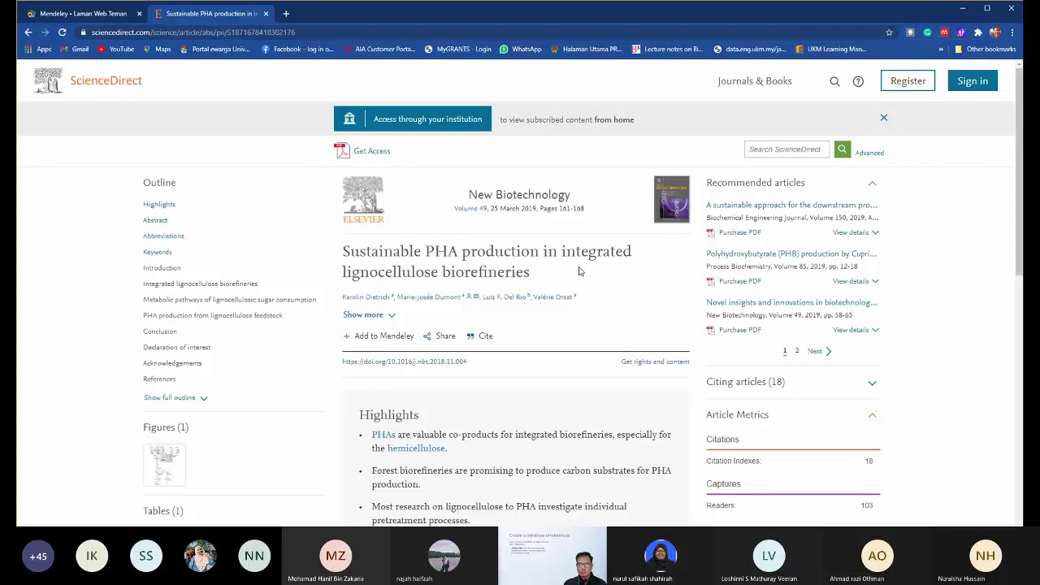
scroll(580, 267, "down", 15)
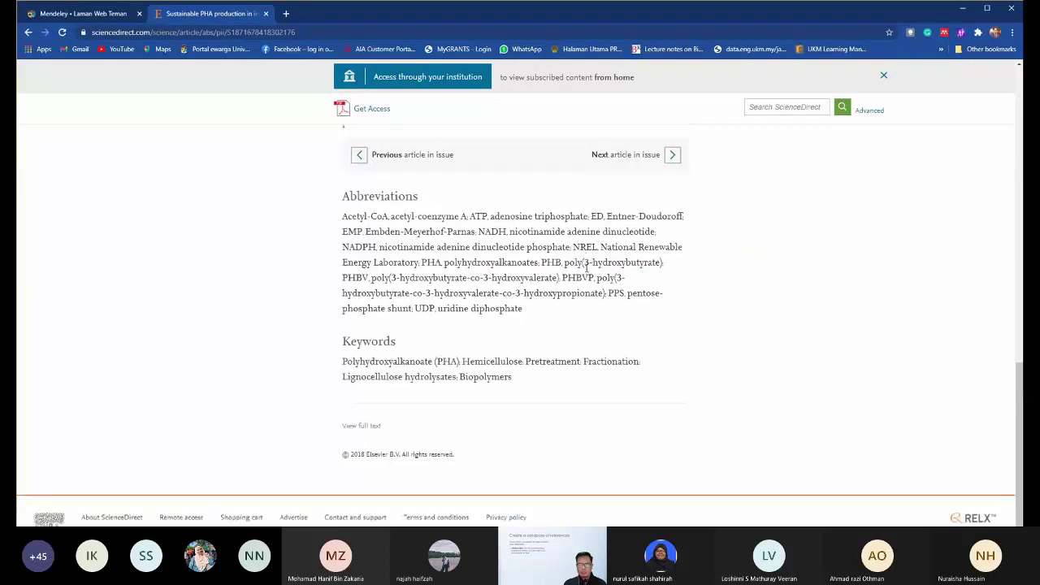
scroll(586, 272, "up", 15)
scroll(587, 264, "up", 1)
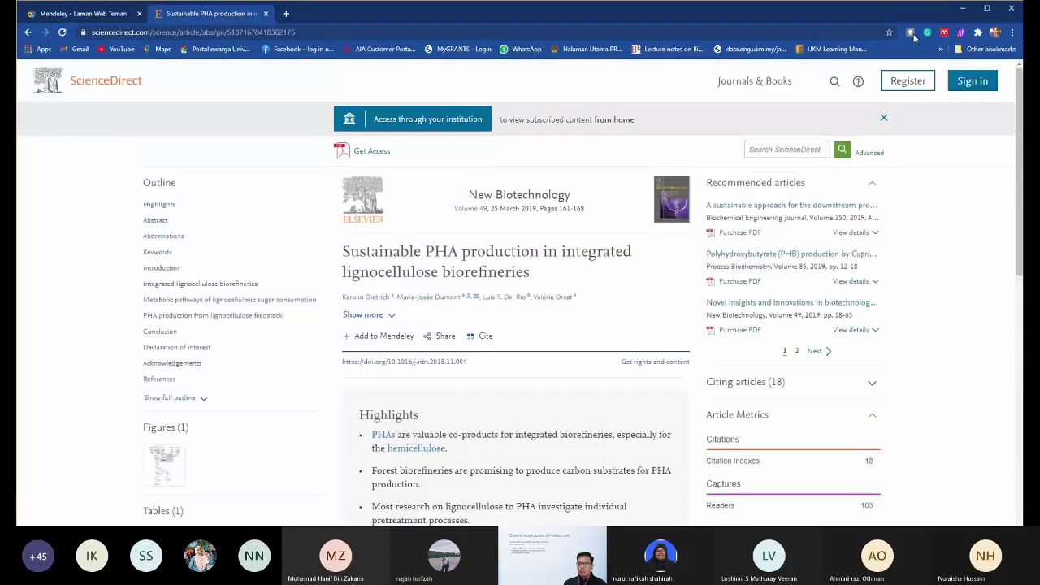
Sign in to the Mendeley Web Importer on the article page and review the references it detects.
left_click(944, 33)
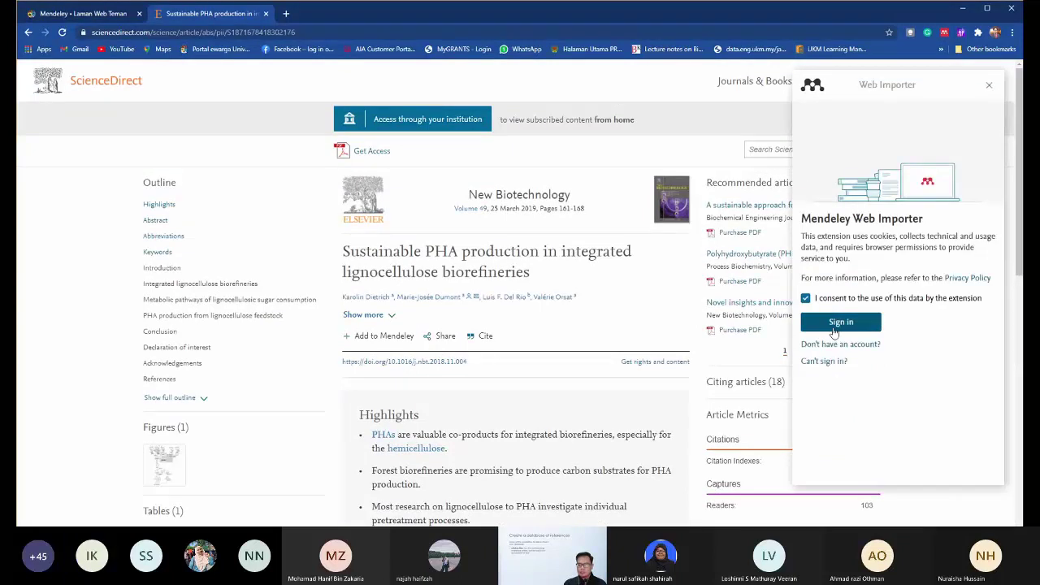
left_click(836, 325)
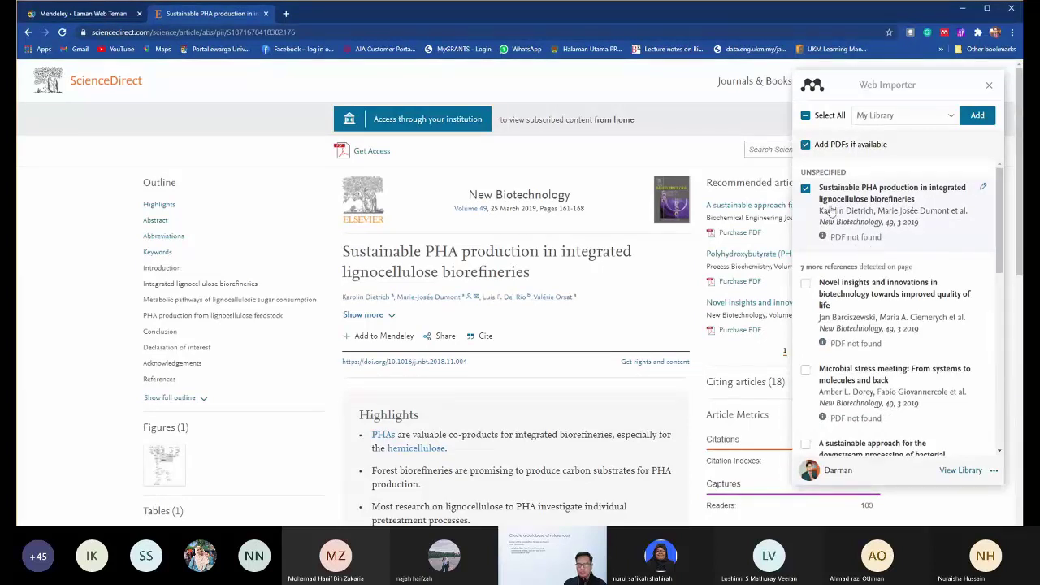
scroll(880, 284, "down", 1)
scroll(881, 244, "down", 2)
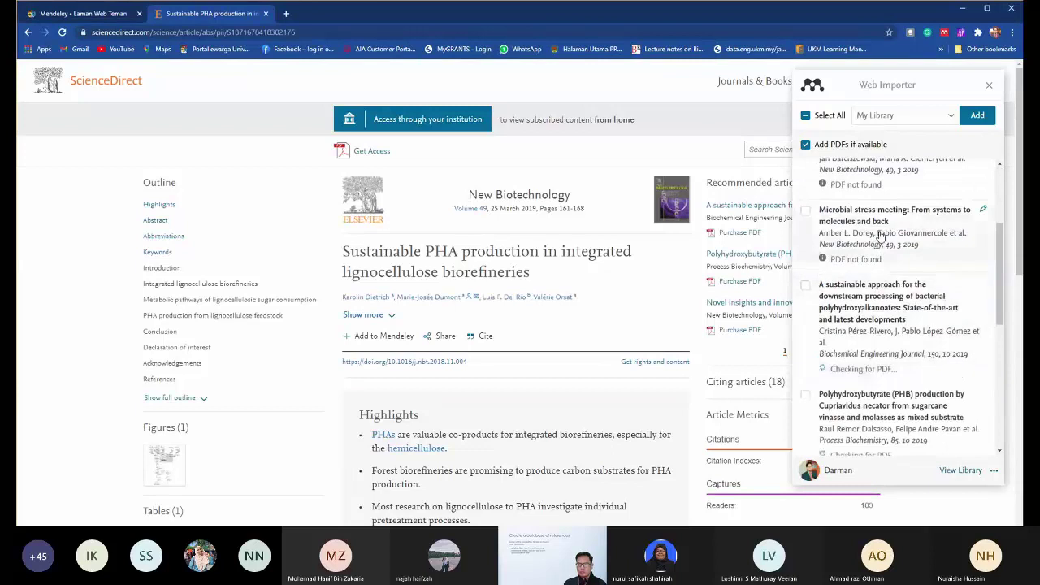
scroll(882, 235, "down", 4)
scroll(879, 248, "down", 2)
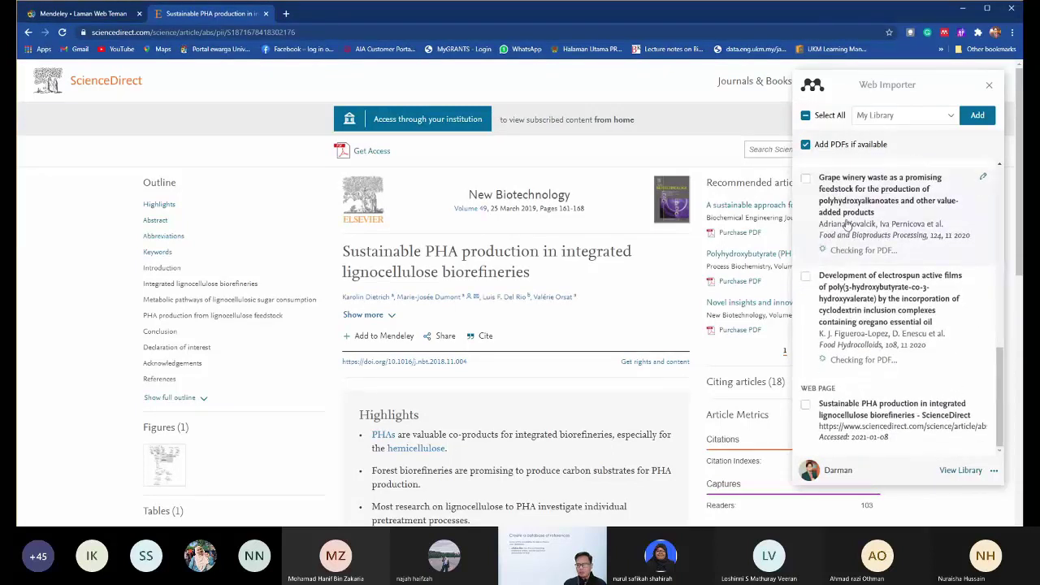
scroll(861, 240, "up", 3)
scroll(858, 235, "up", 5)
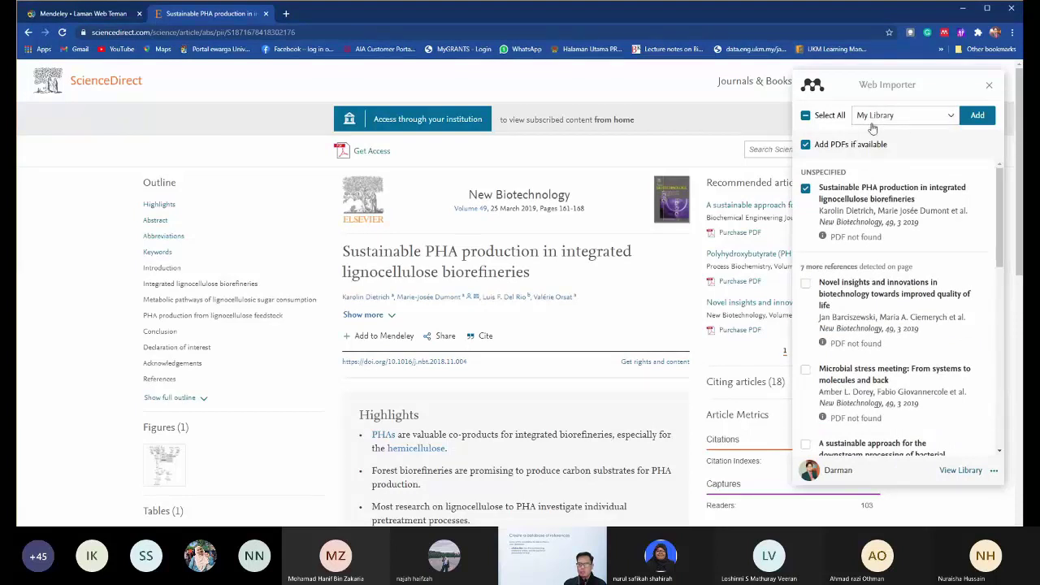
Look through the destination collections, add the selected PHA production reference to My Library, and close the Web Importer.
left_click(922, 121)
scroll(908, 234, "down", 3)
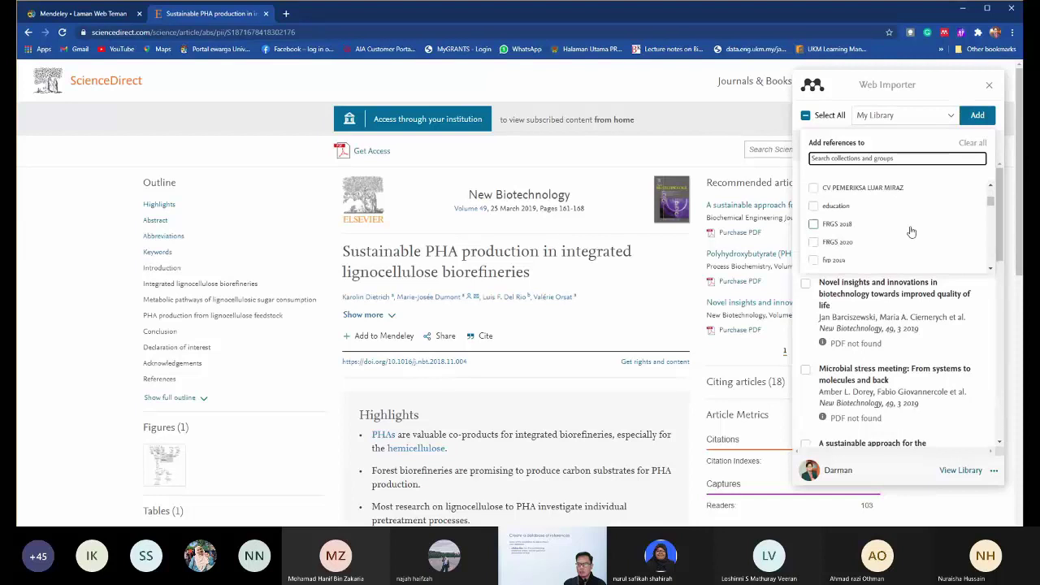
scroll(911, 233, "down", 3)
scroll(909, 229, "up", 10)
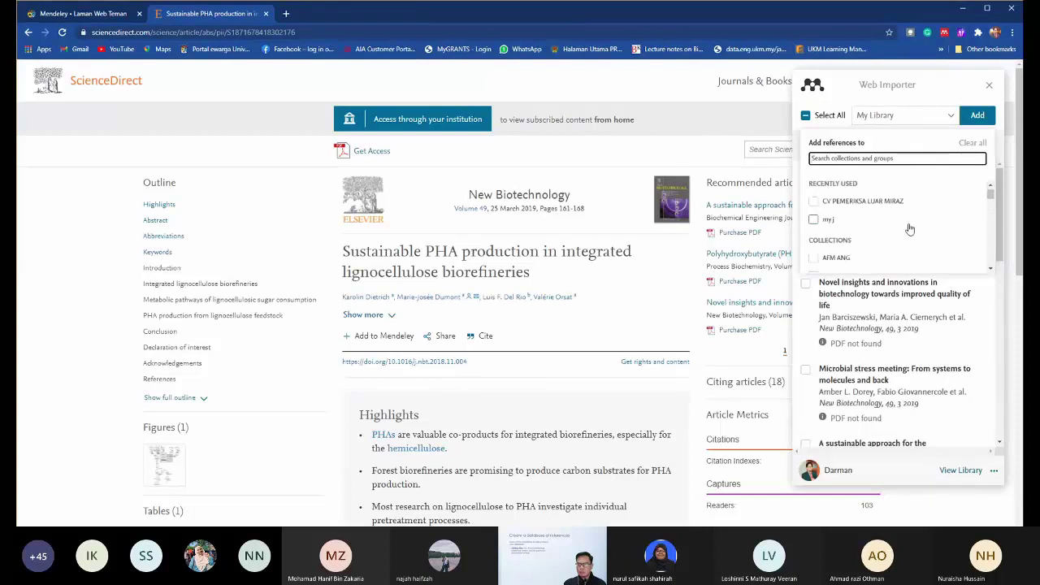
scroll(910, 229, "down", 10)
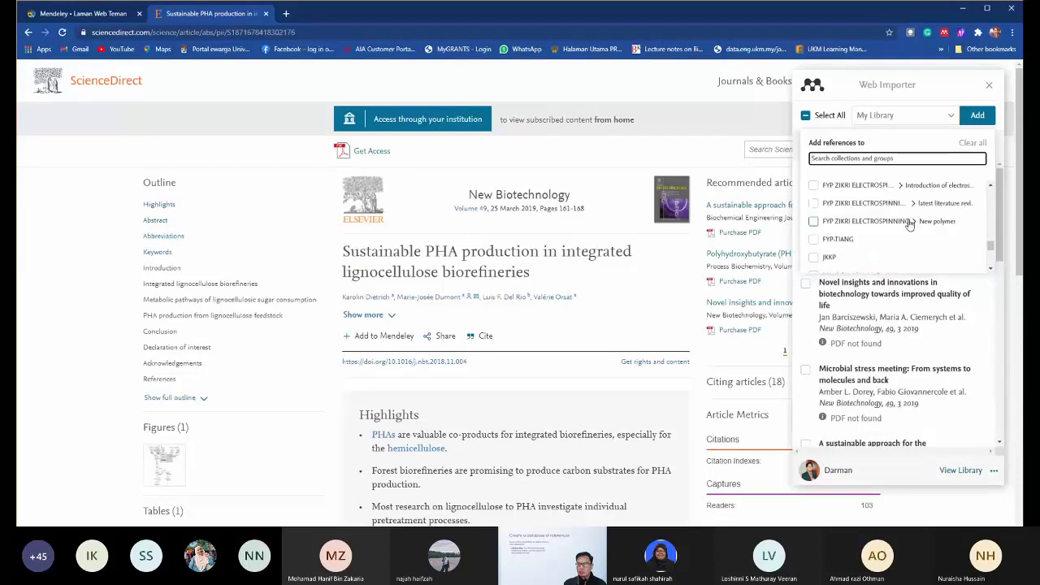
scroll(907, 217, "down", 2)
scroll(909, 224, "up", 5)
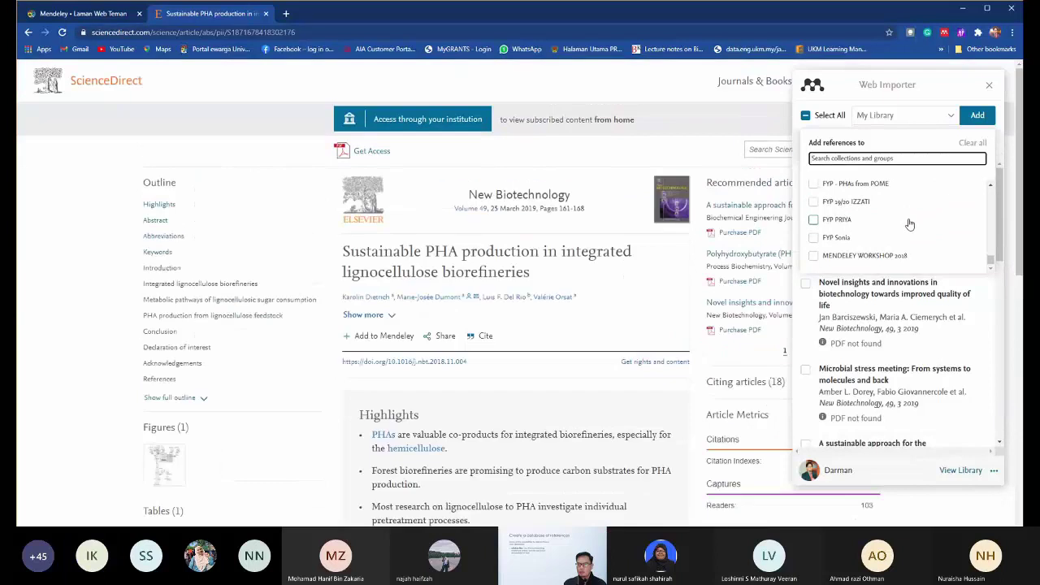
scroll(925, 188, "up", 2)
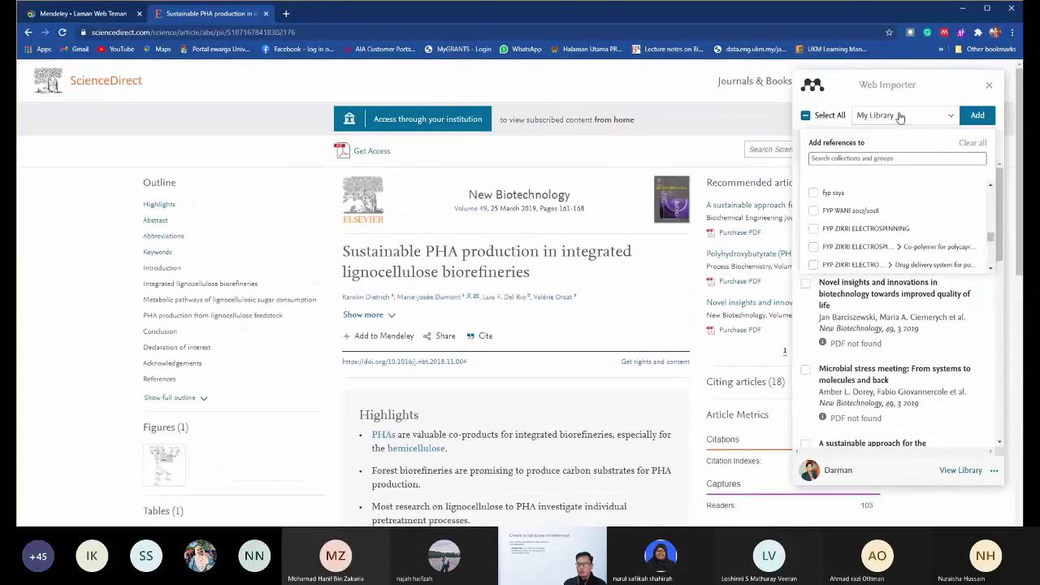
left_click(977, 117)
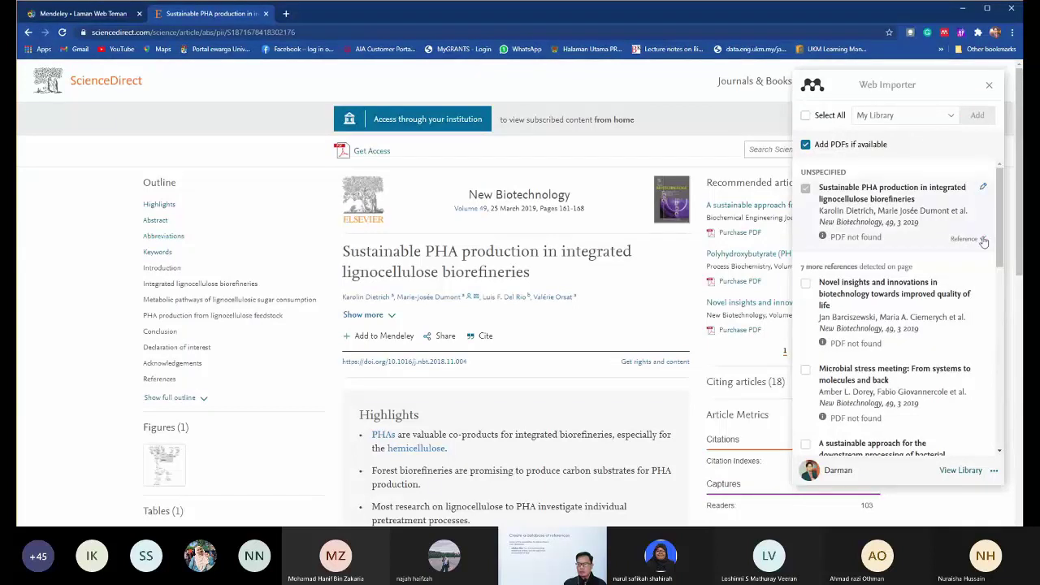
left_click(990, 88)
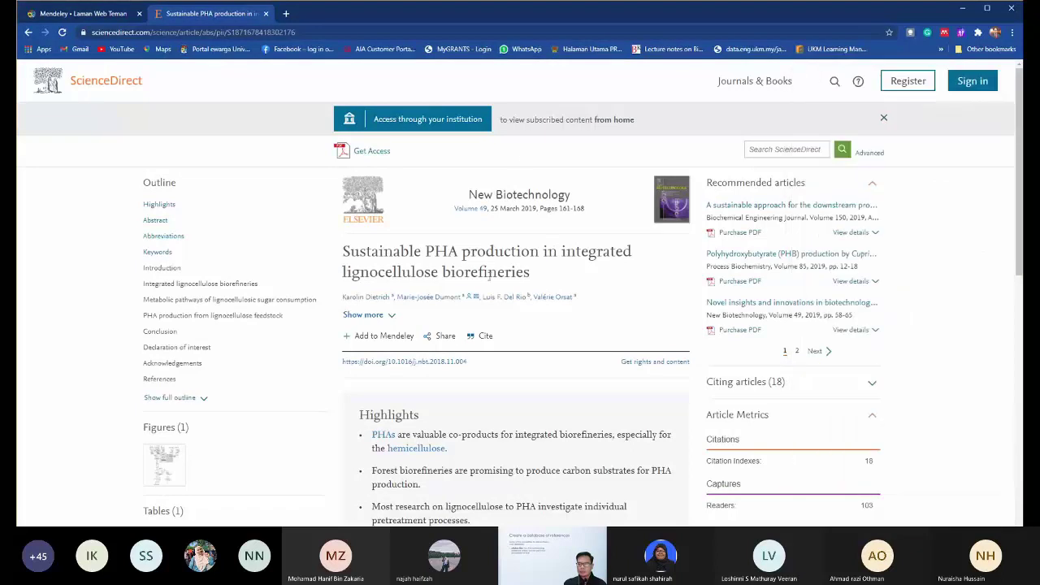
Try the article's own Add to Mendeley option and close the importer.
scroll(488, 281, "down", 3)
scroll(398, 329, "up", 3)
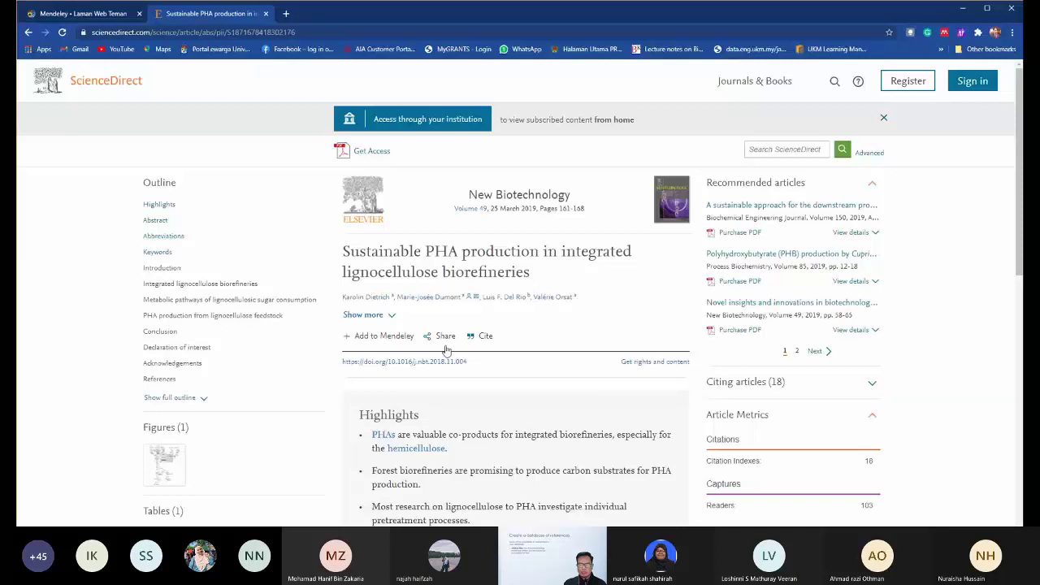
left_click(390, 336)
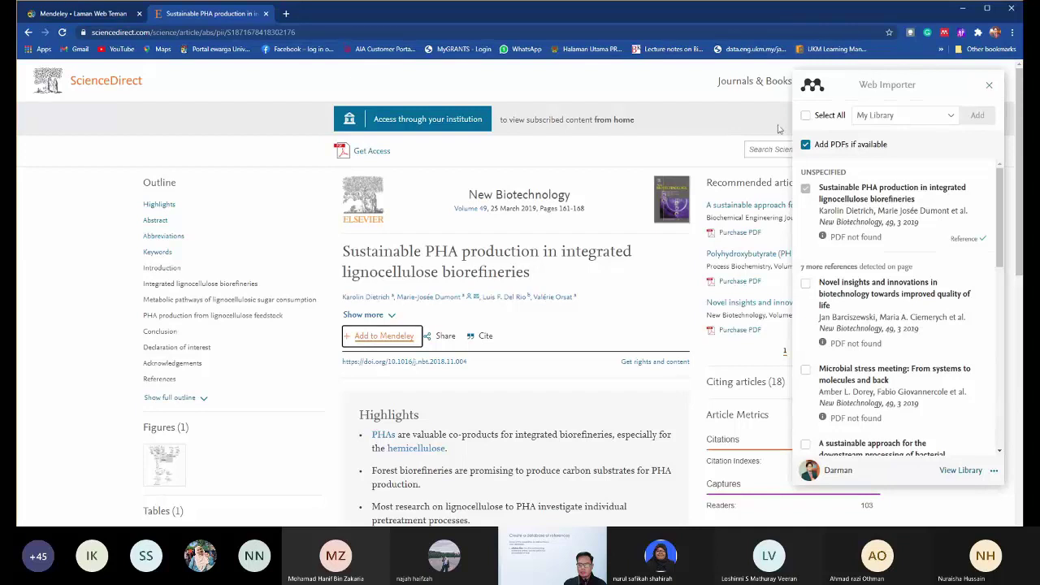
left_click(990, 85)
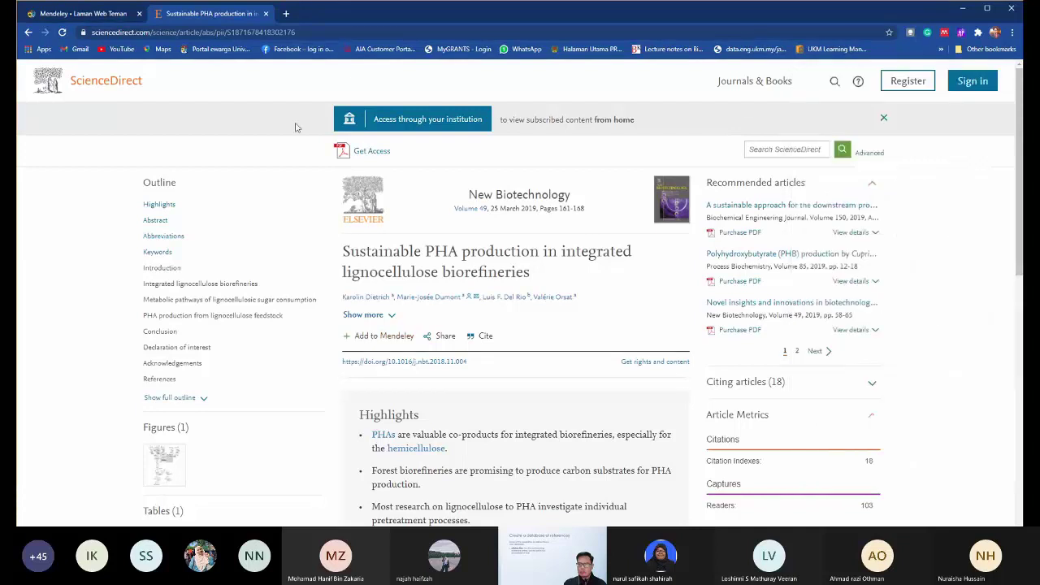
Return to the search results and open the Wiley article on lignocellulosic flour-reinforced poly(hydroxybutyrate-co-valerate) composites.
left_click(27, 32)
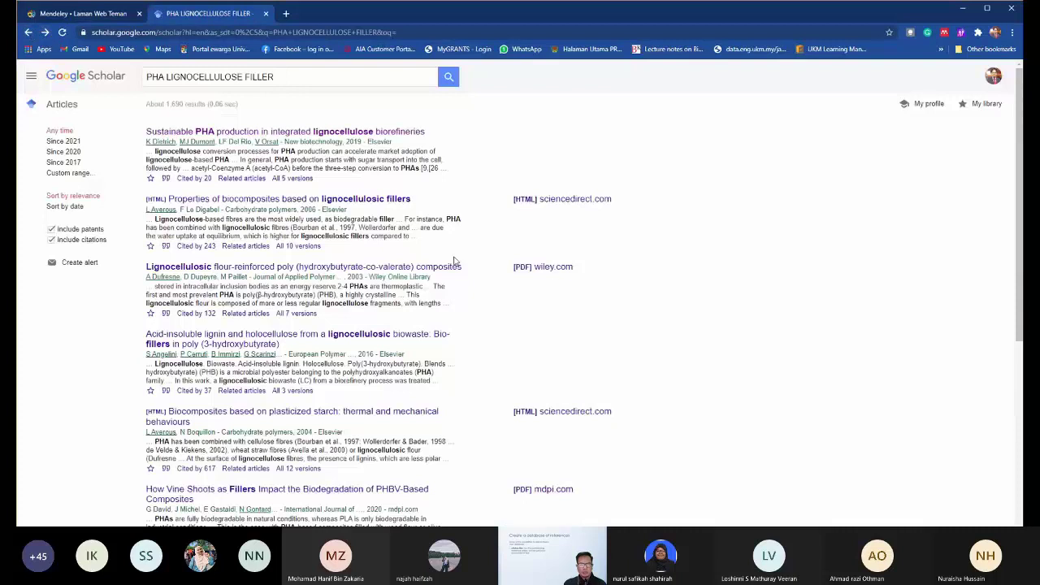
left_click(410, 272)
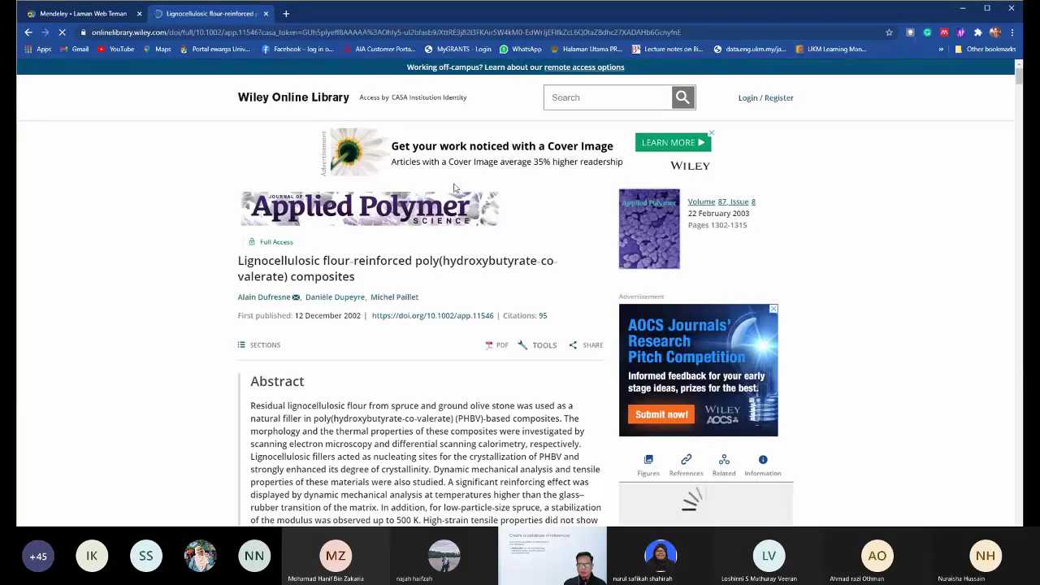
scroll(464, 187, "down", 1)
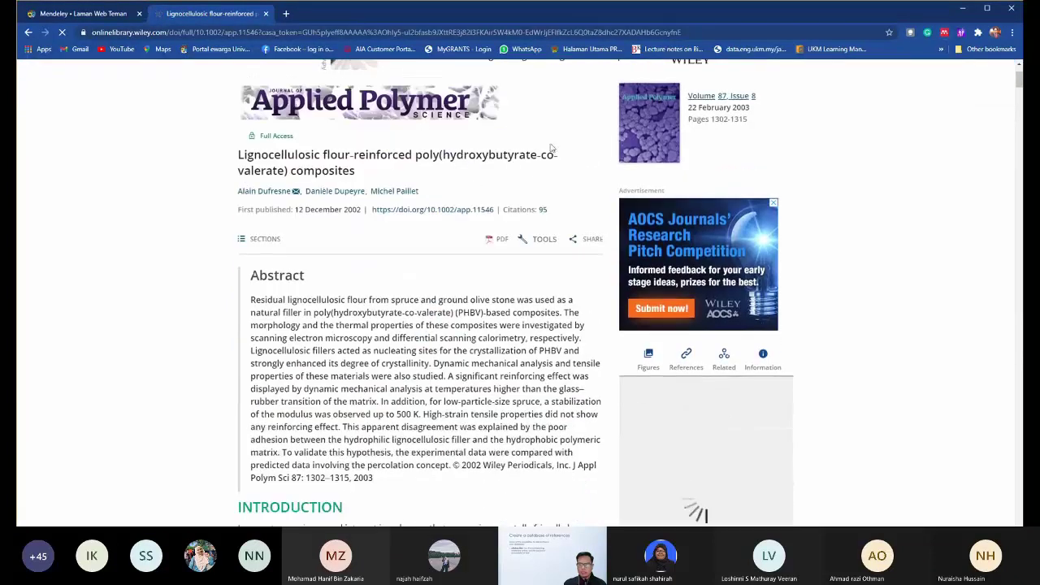
Open the Wiley article's citation export page and go over its download format options.
left_click(544, 241)
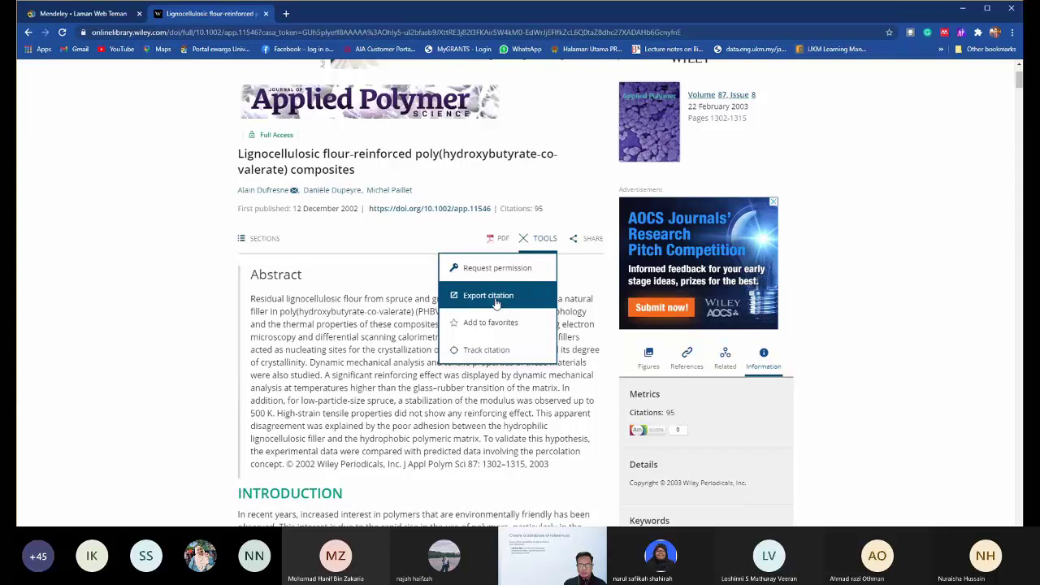
left_click(496, 299)
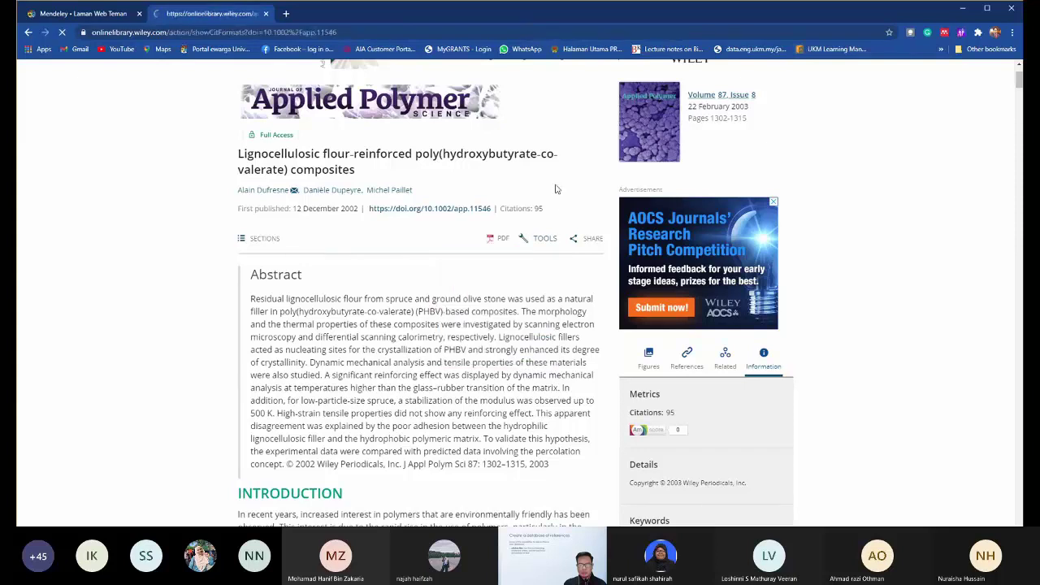
scroll(361, 263, "down", 3)
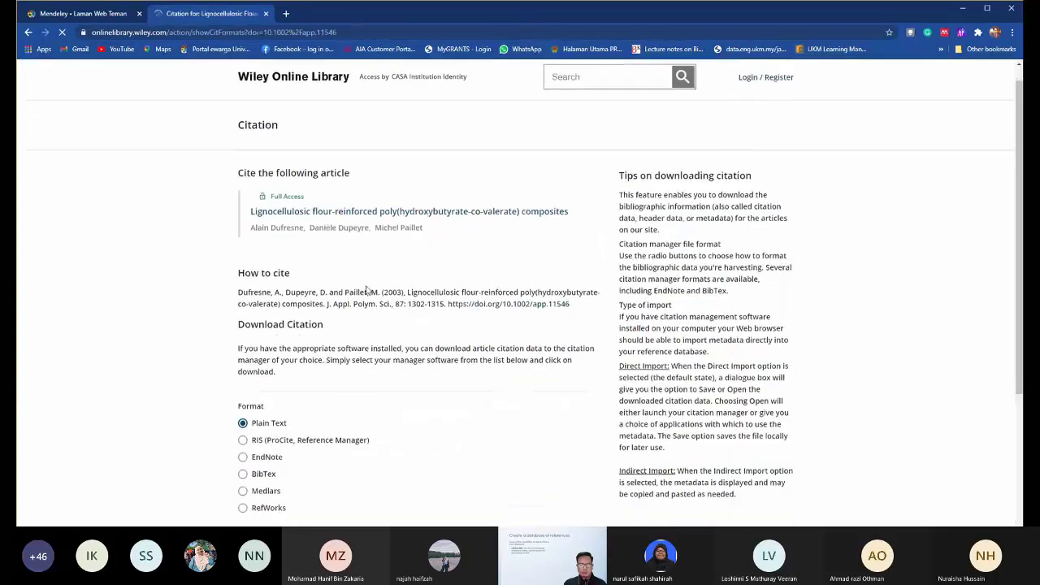
scroll(360, 263, "down", 2)
scroll(318, 225, "up", 2)
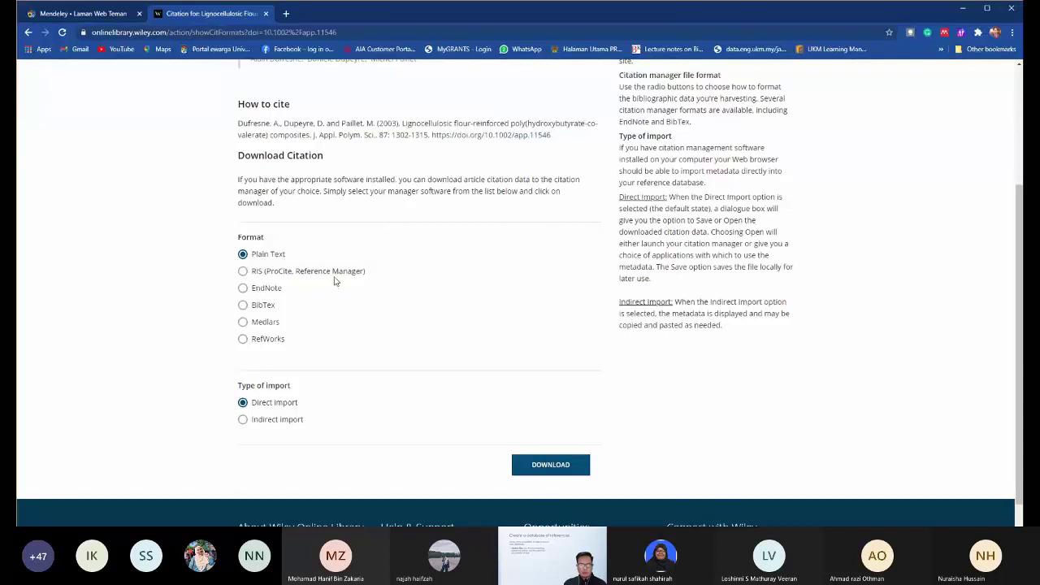
Download the citation in RIS (ProCite, Reference Manager) format with direct import, saving the file to the Desktop.
left_click(245, 272)
left_click(243, 306)
left_click(244, 272)
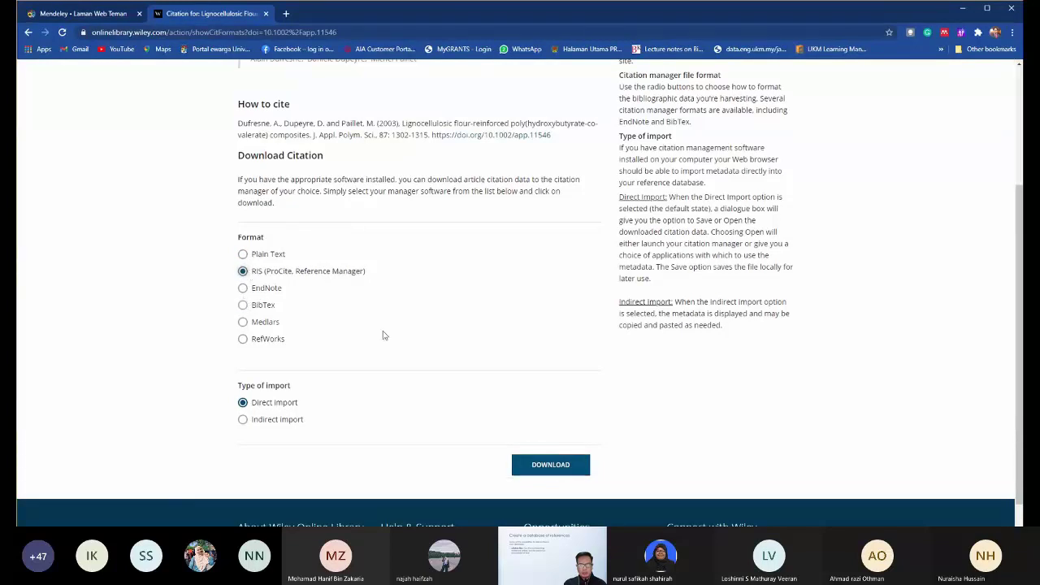
left_click(551, 469)
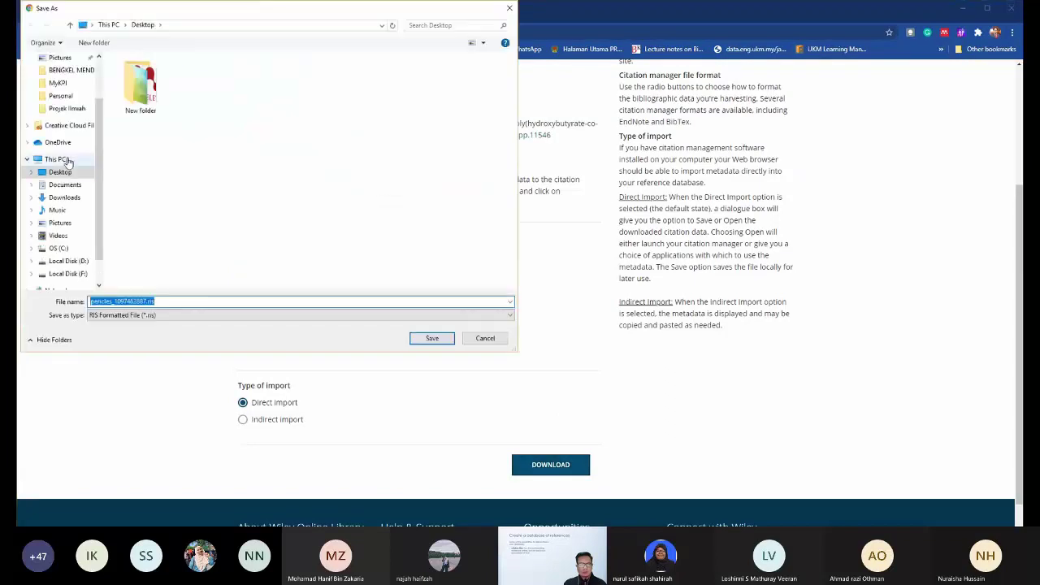
left_click(65, 173)
left_click(432, 338)
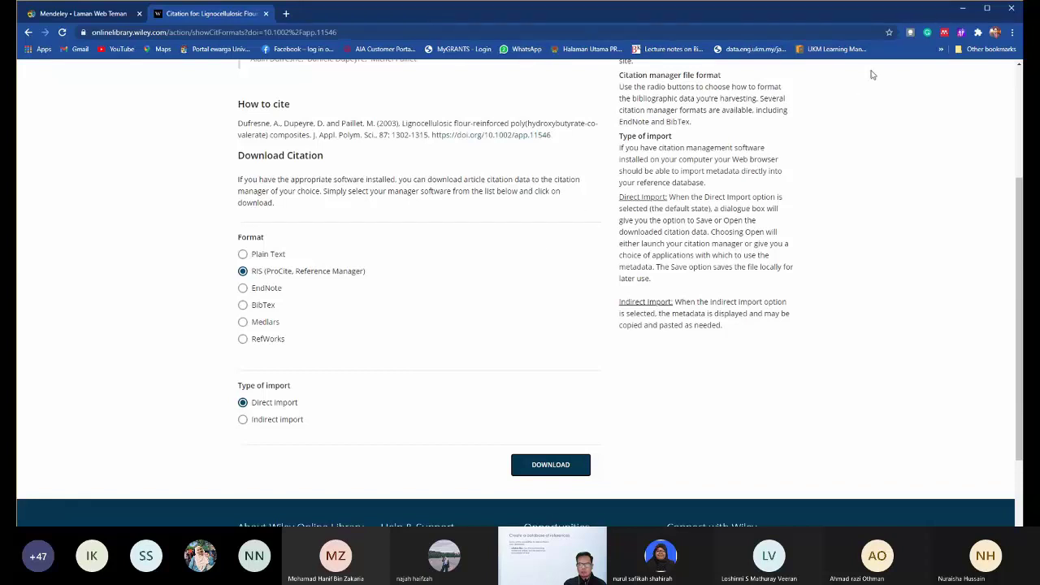
scroll(820, 180, "up", 3)
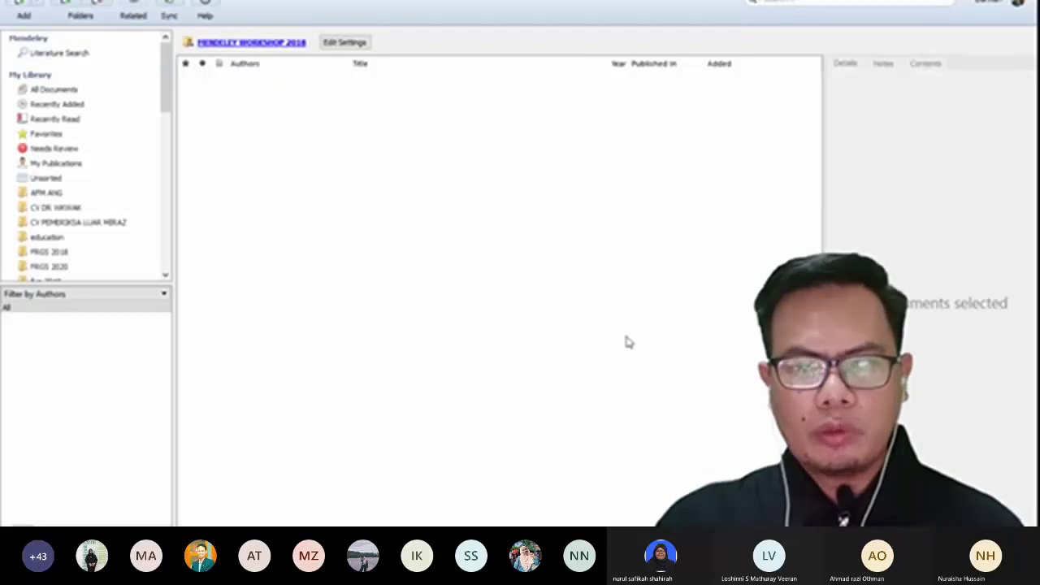
In Mendeley Desktop, show the Recently Added documents and sync the library.
left_click(72, 106)
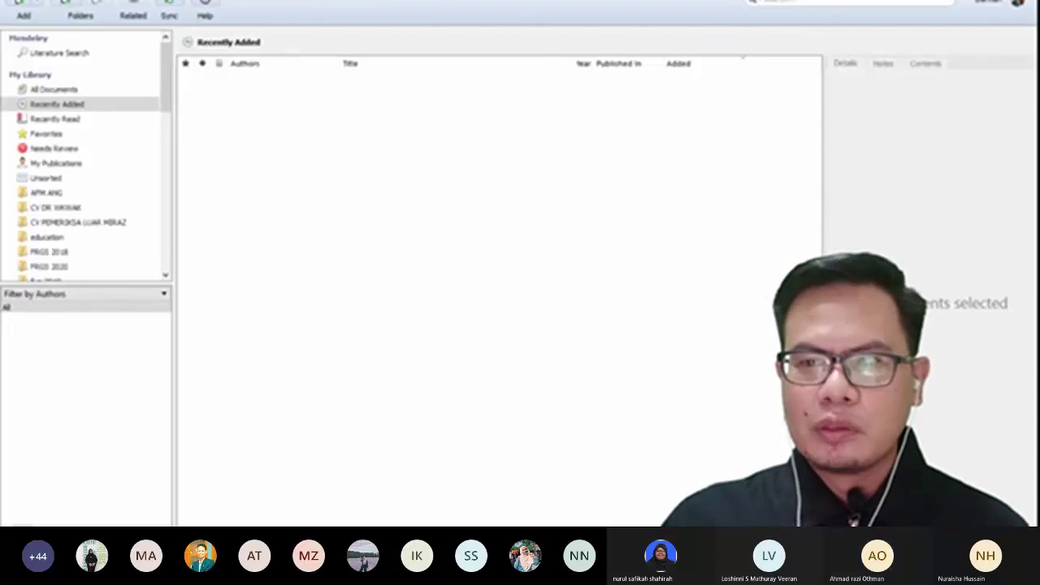
left_click(130, 104)
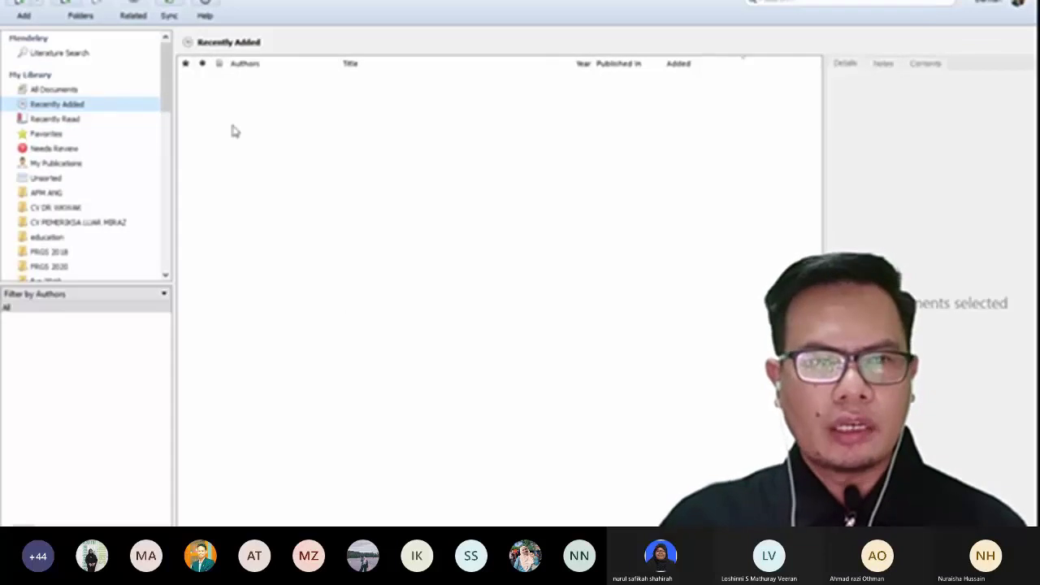
left_click(168, 7)
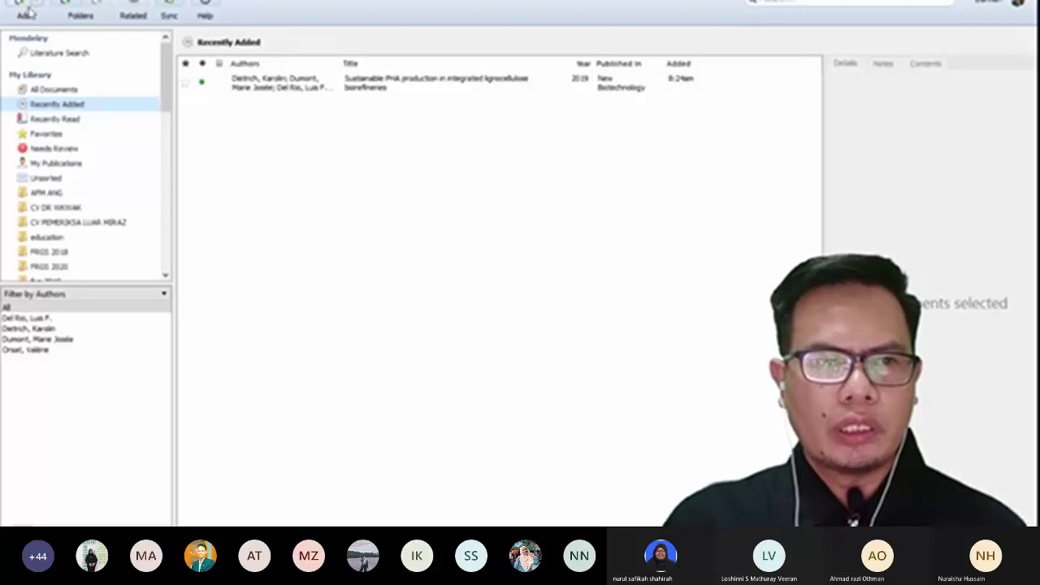
Import the downloaded RIS citation file into the library and view the details of both recently added references.
left_click(288, 118)
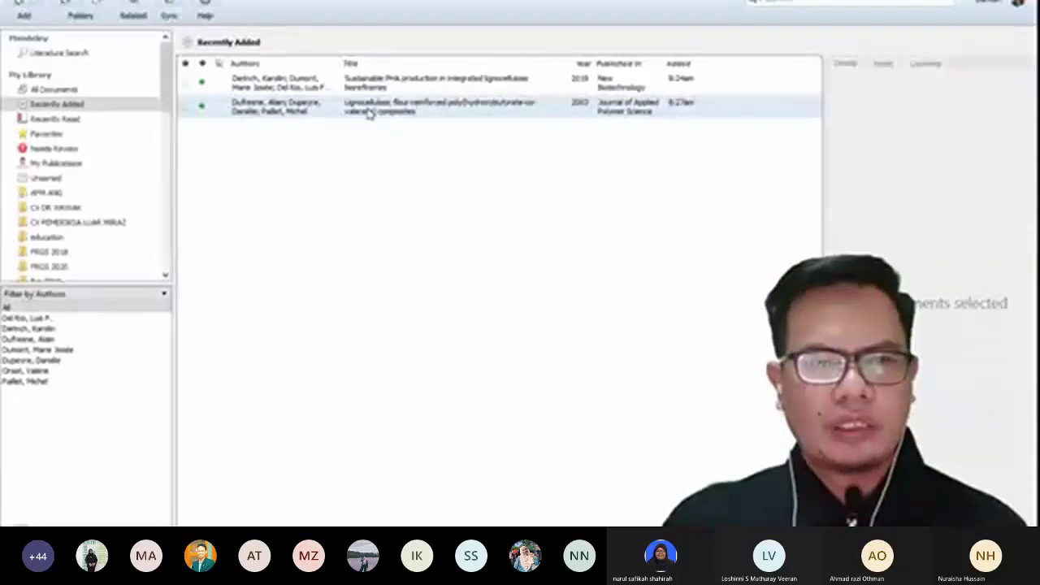
left_click(411, 106)
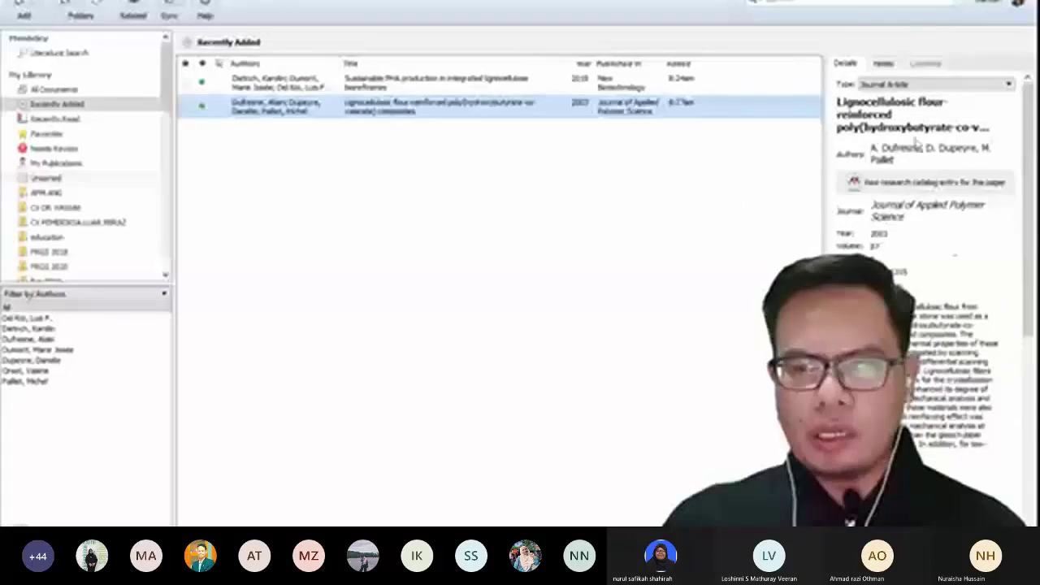
left_click(480, 86)
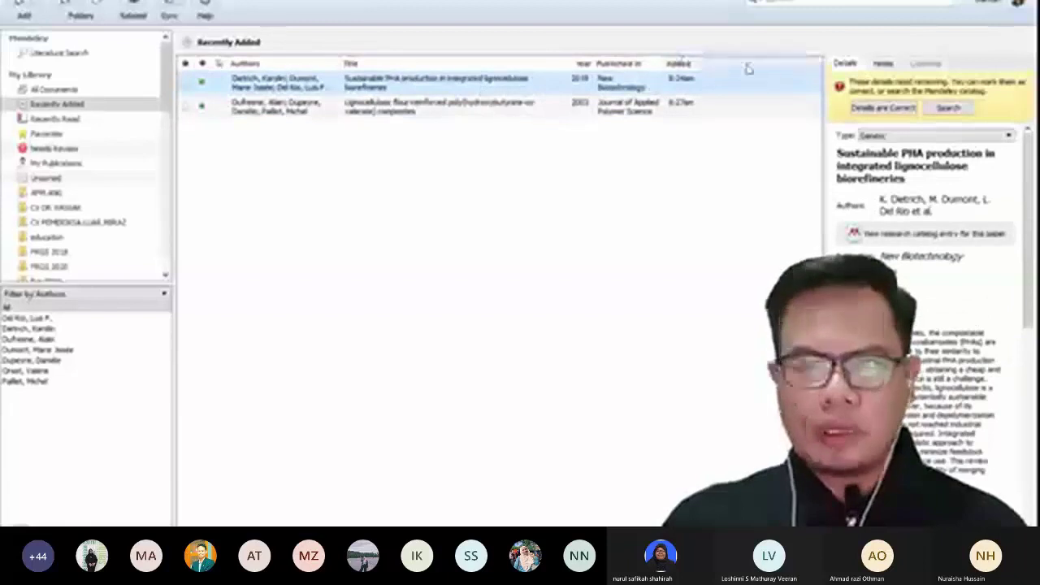
left_click(975, 1)
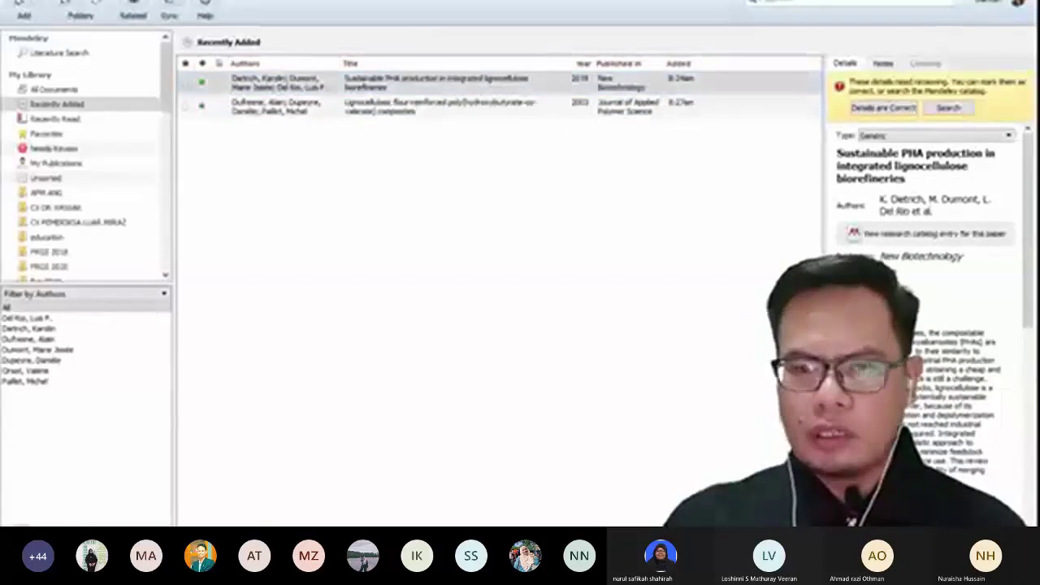
key("ctrl+super+Right")
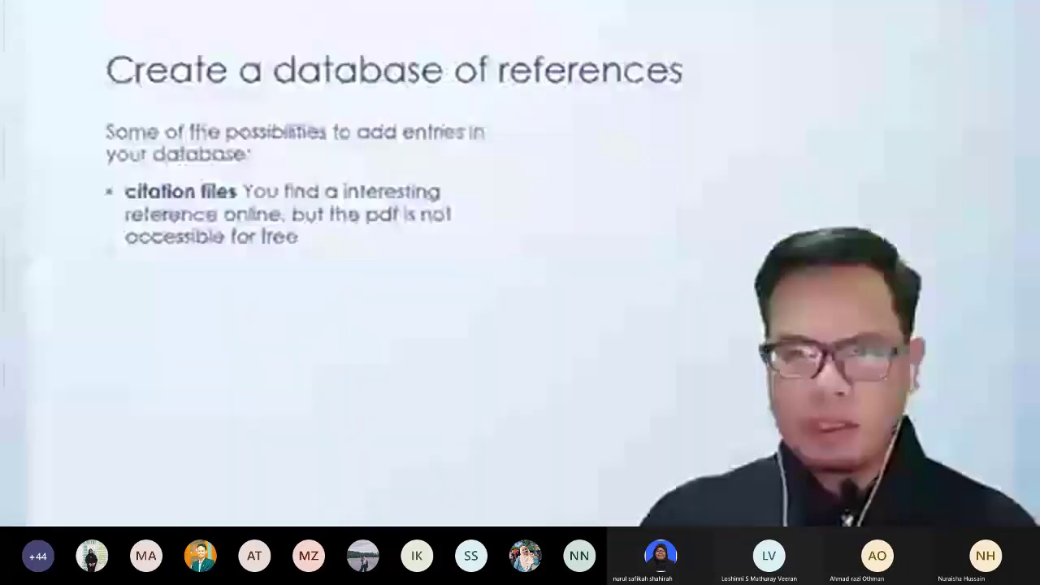
key("Right")
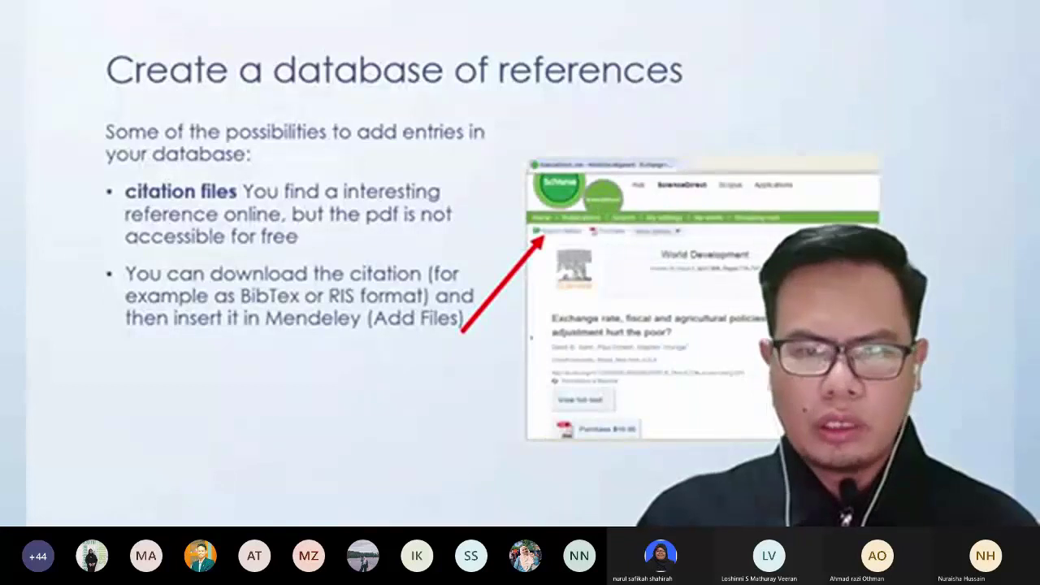
key("Right")
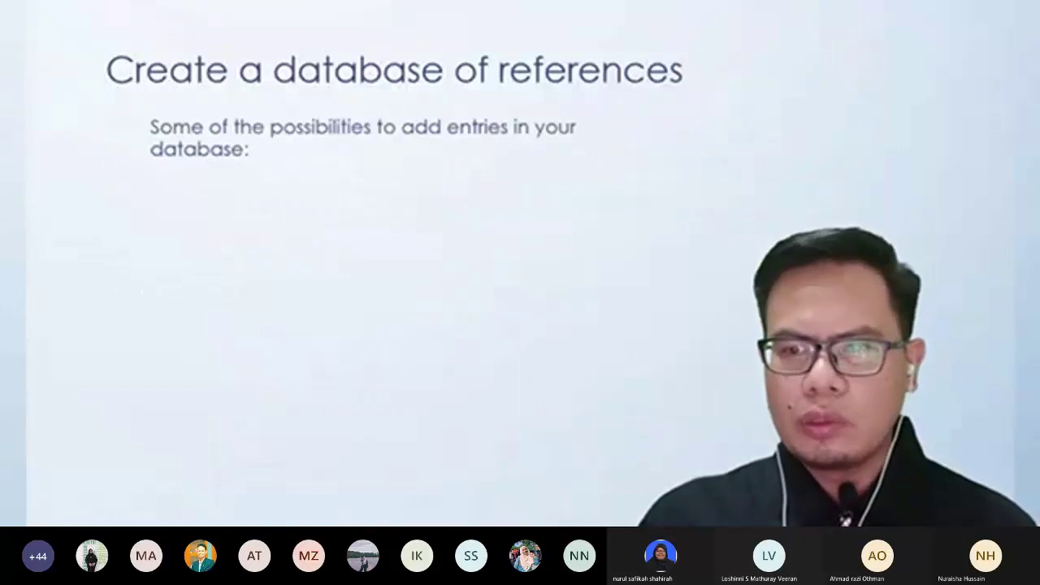
key("Right")
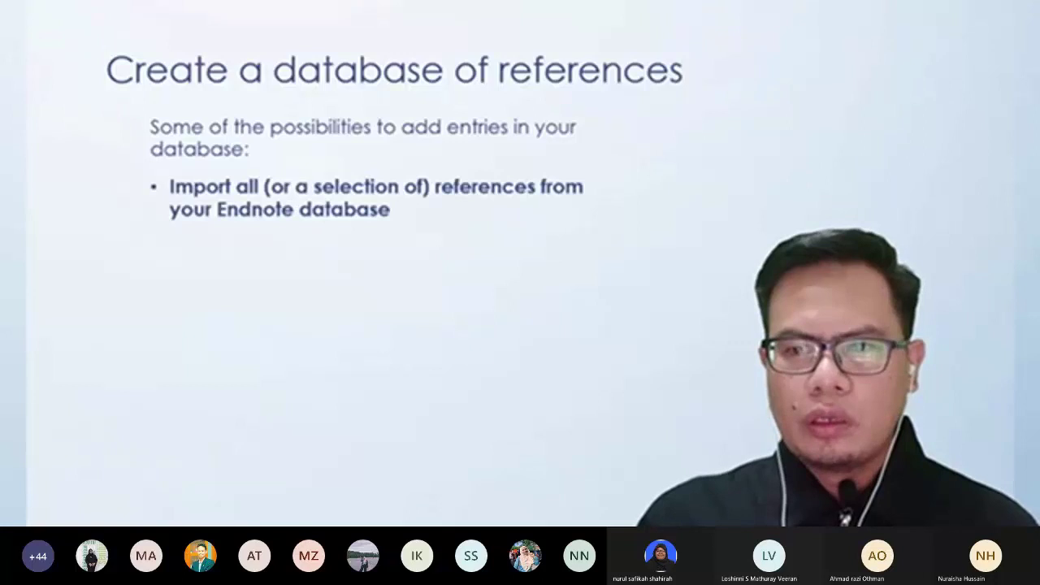
key("Right")
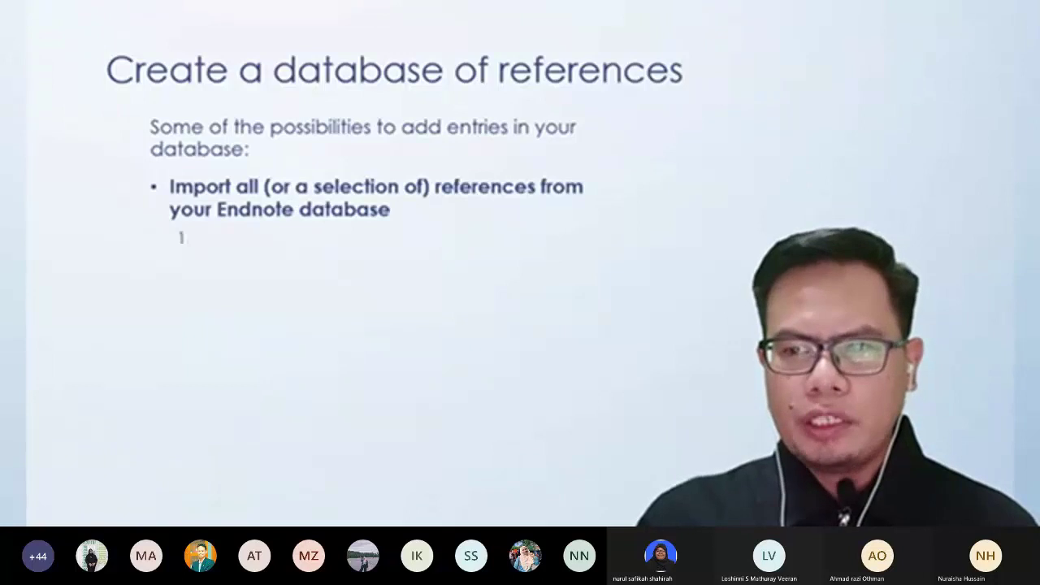
key("Right")
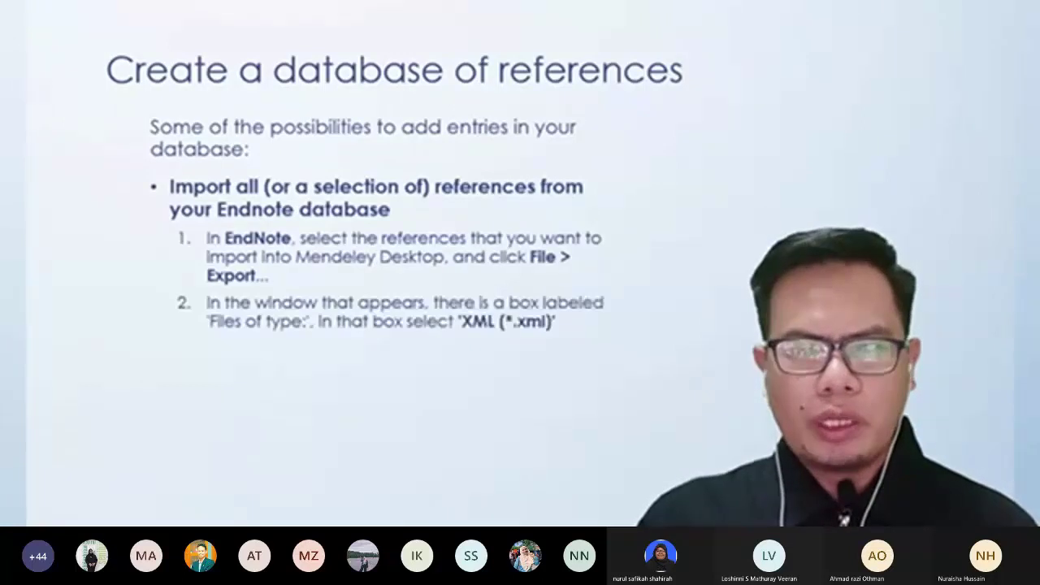